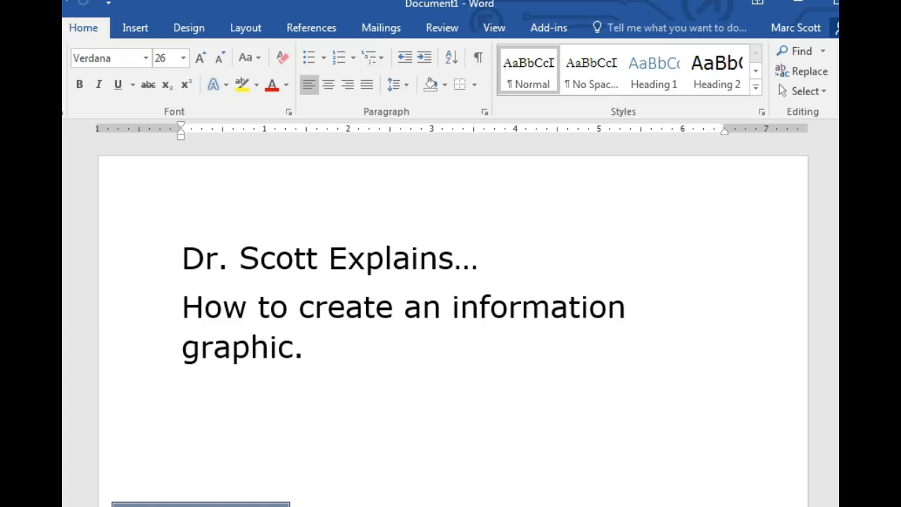
Switch to the Teaching_Data workbook in Excel and examine the grade B column from its heading to the percentage row.
key("alt+Tab")
left_click_drag(594, 133, 617, 36)
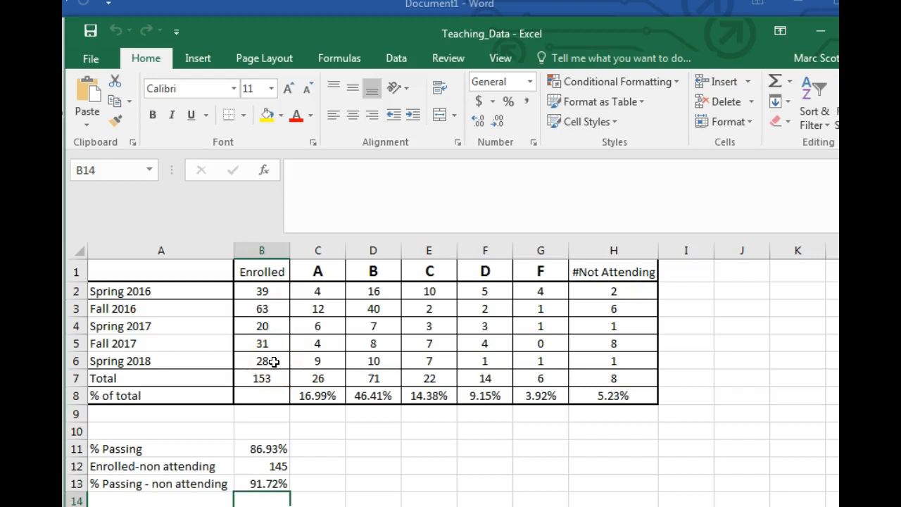
left_click(399, 432)
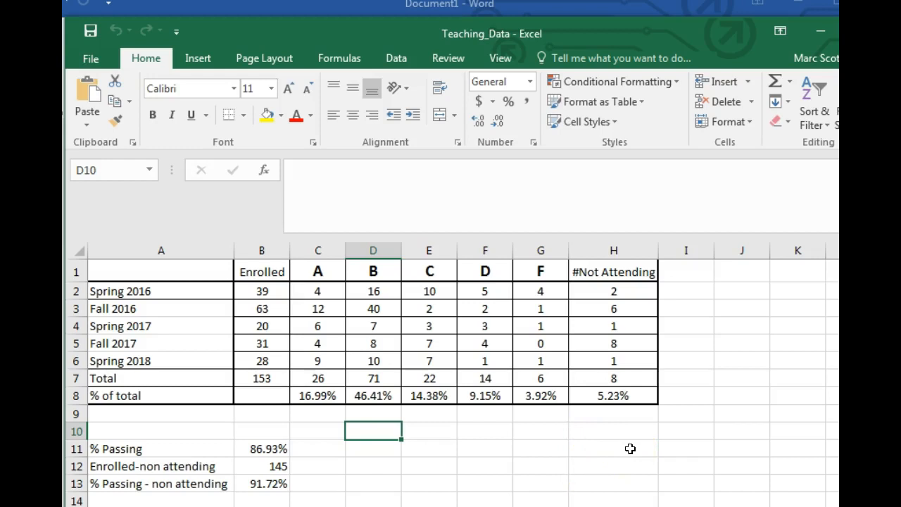
left_click(373, 273)
left_click_drag(374, 273, 381, 395)
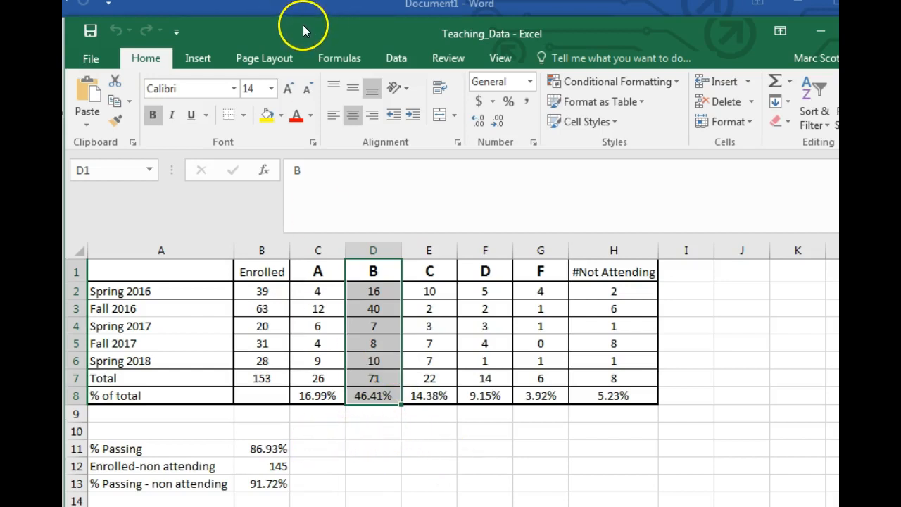
Switch back to the Word document and start a new page after the title text.
left_click_drag(304, 32, 900, 506)
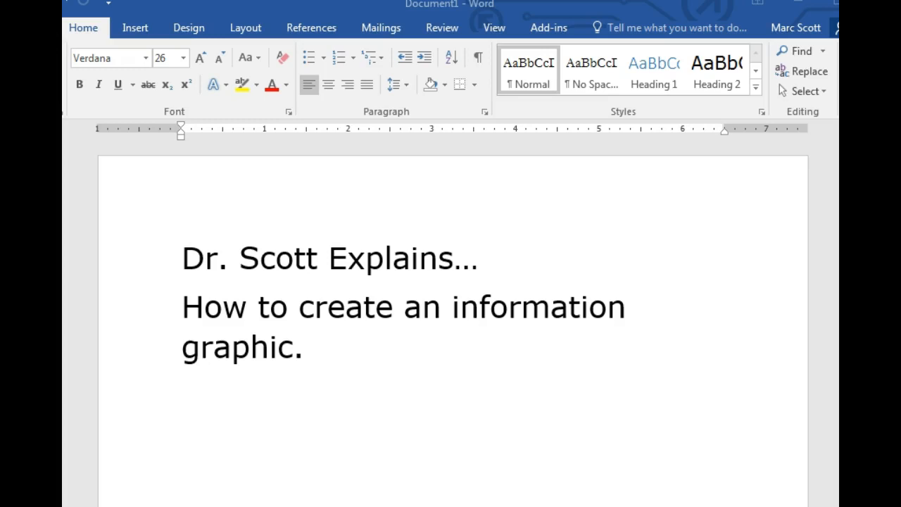
left_click(393, 357)
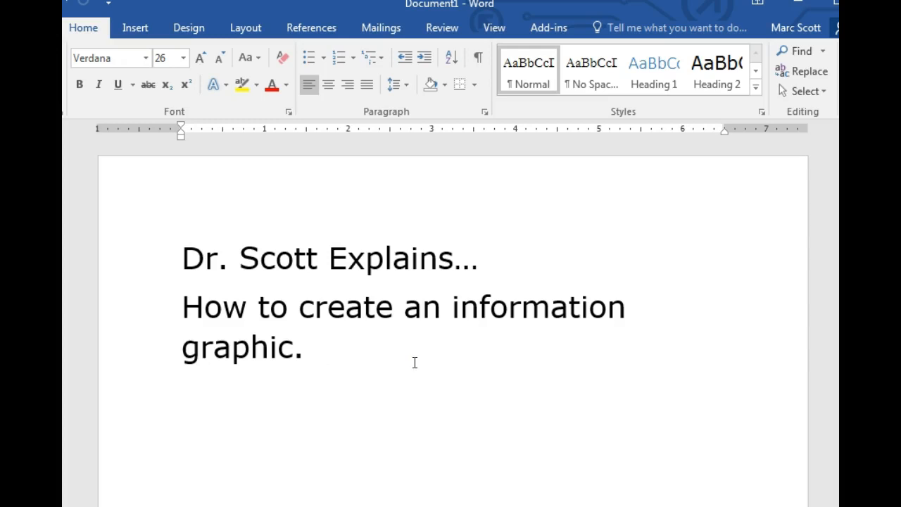
scroll(414, 362, "down", 3)
scroll(415, 362, "down", 1)
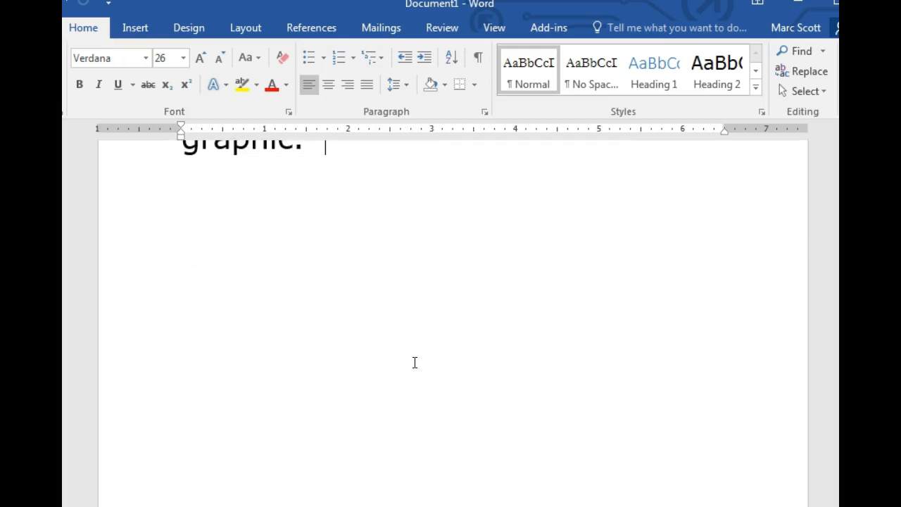
key("Return")
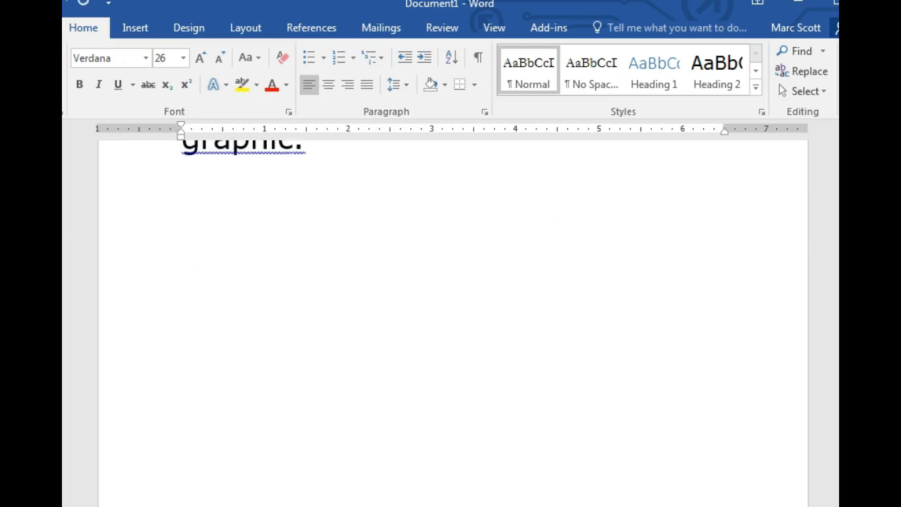
key("ctrl+Return")
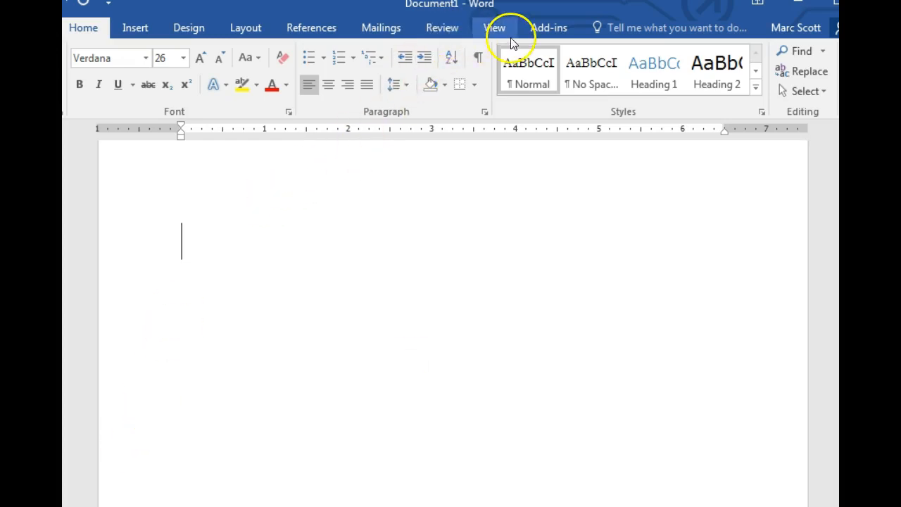
Open the chart type selection for a new chart and preview the 3-D Pie type.
left_click(138, 28)
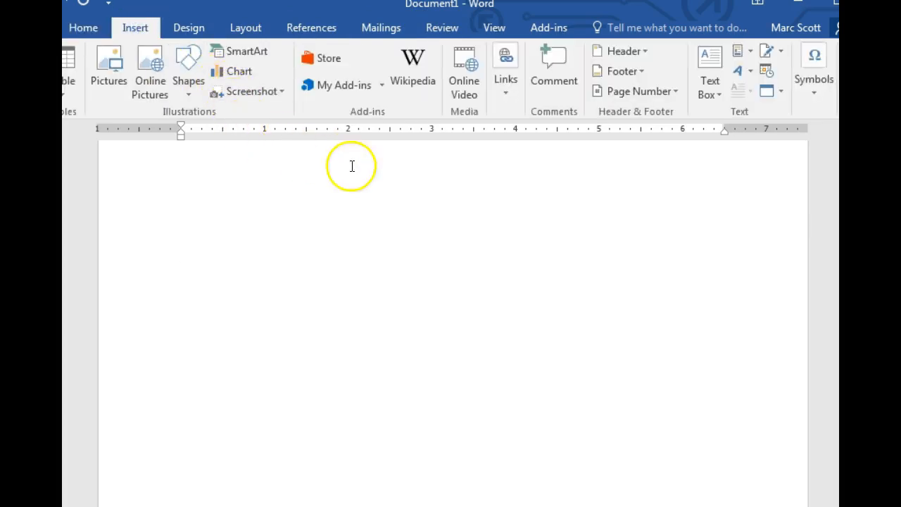
left_click(226, 78)
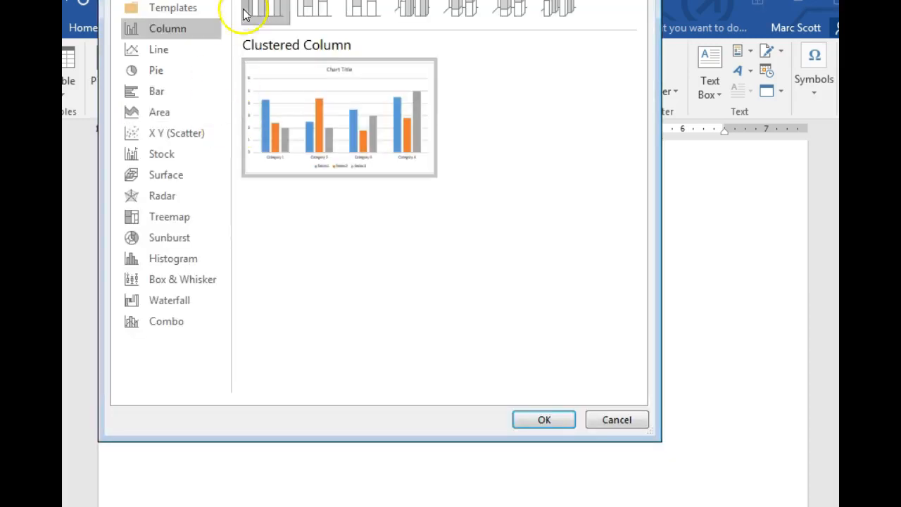
left_click_drag(255, 0, 328, 8)
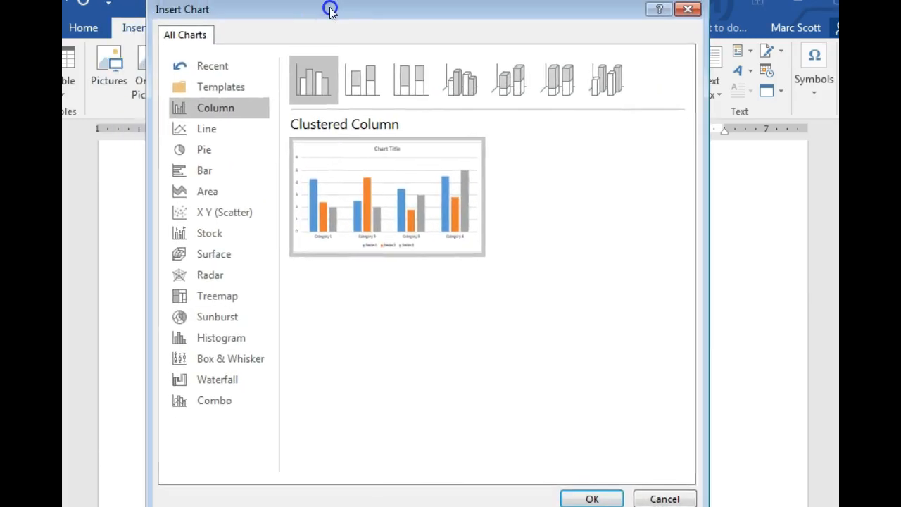
left_click(231, 152)
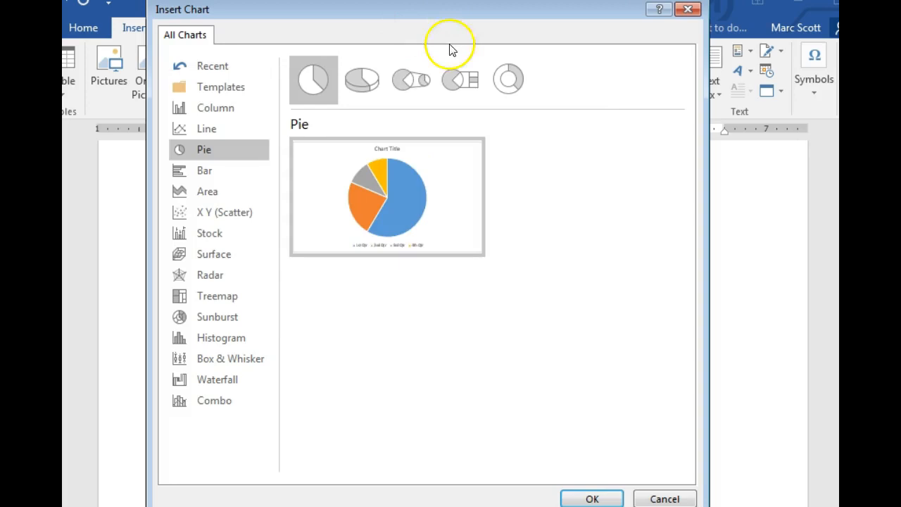
left_click(367, 81)
mouse_move(420, 205)
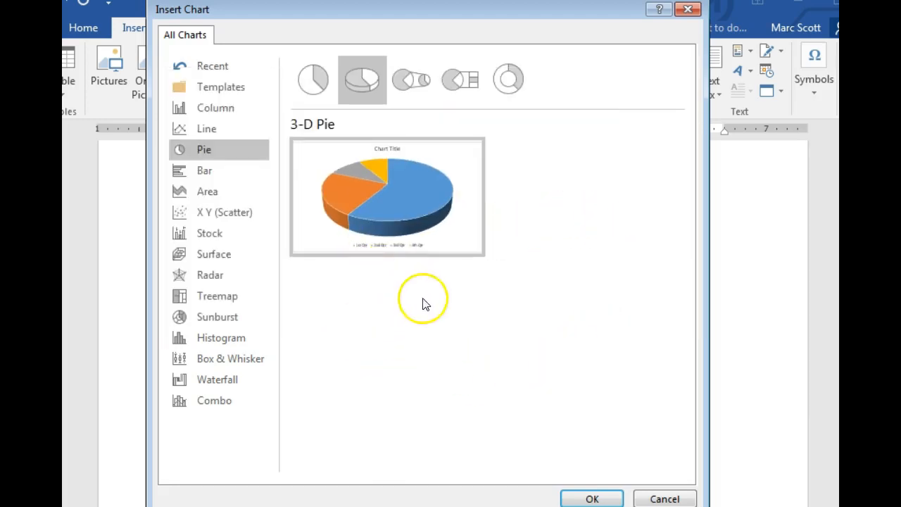
mouse_move(427, 235)
Insert a Clustered Bar chart on the new page.
left_click(190, 169)
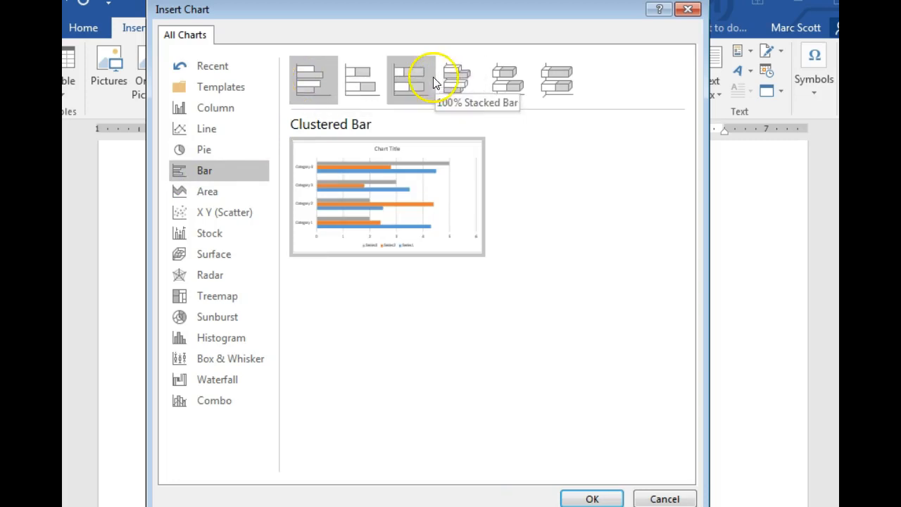
left_click(322, 80)
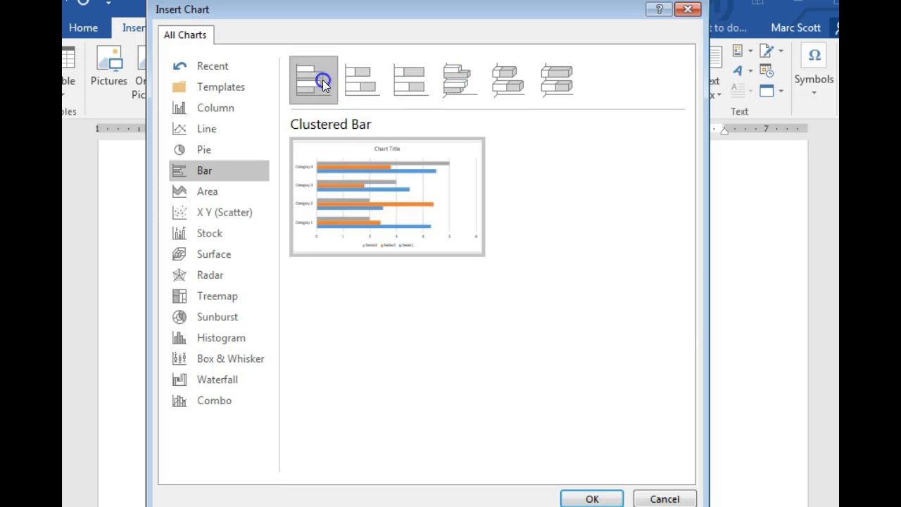
left_click(593, 498)
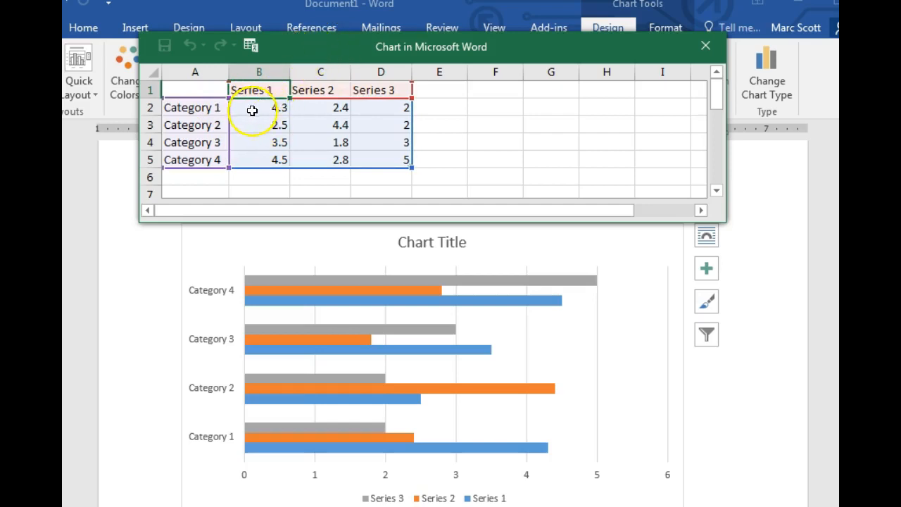
Extend the chart data range to column F and fill it with the A, B, C, D and F counts for Spring 2016 to Spring 2018.
left_click_drag(900, 243, 900, 186)
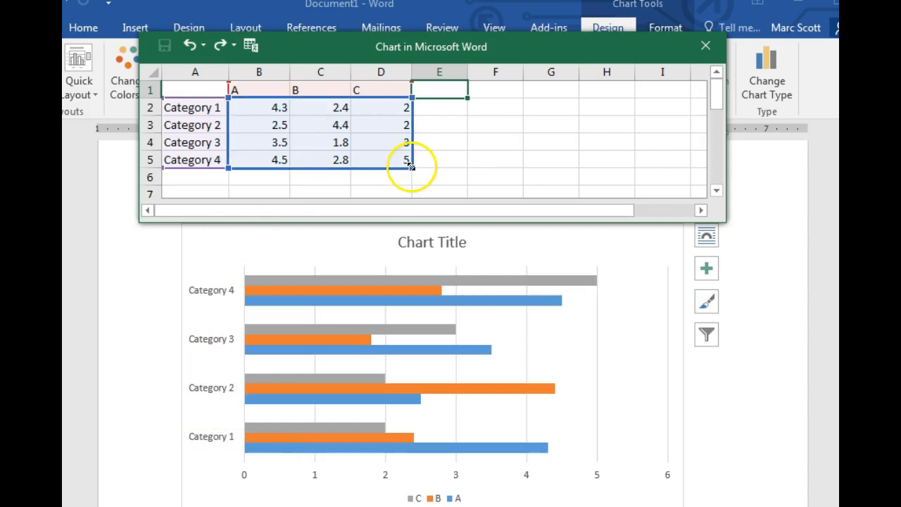
left_click_drag(411, 166, 521, 172)
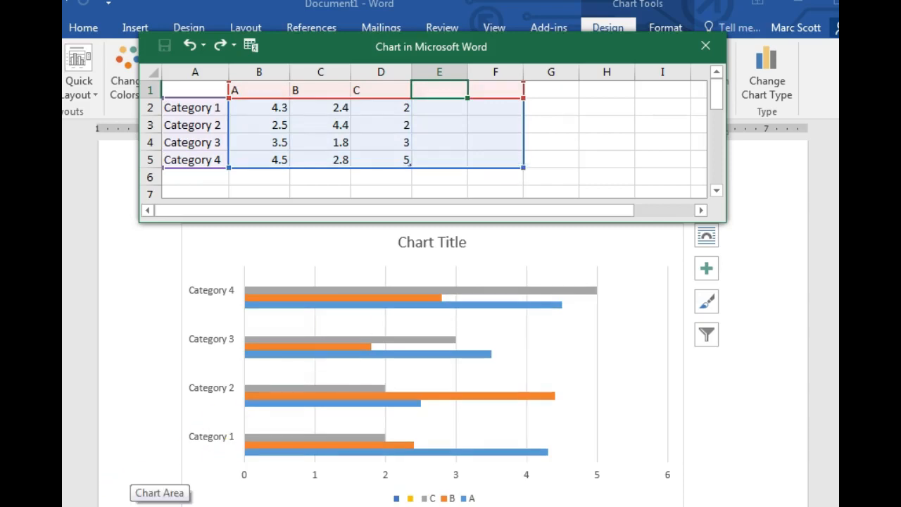
key("ctrl+v")
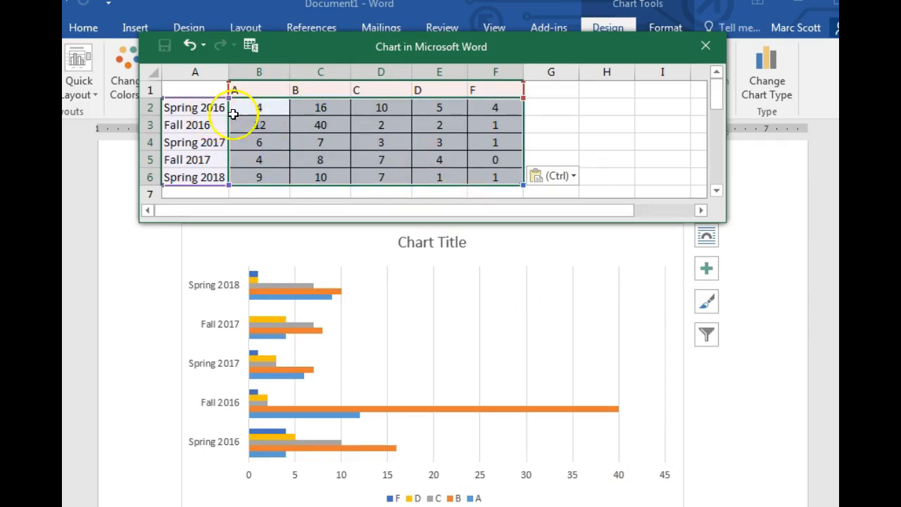
left_click_drag(900, 239, 900, 185)
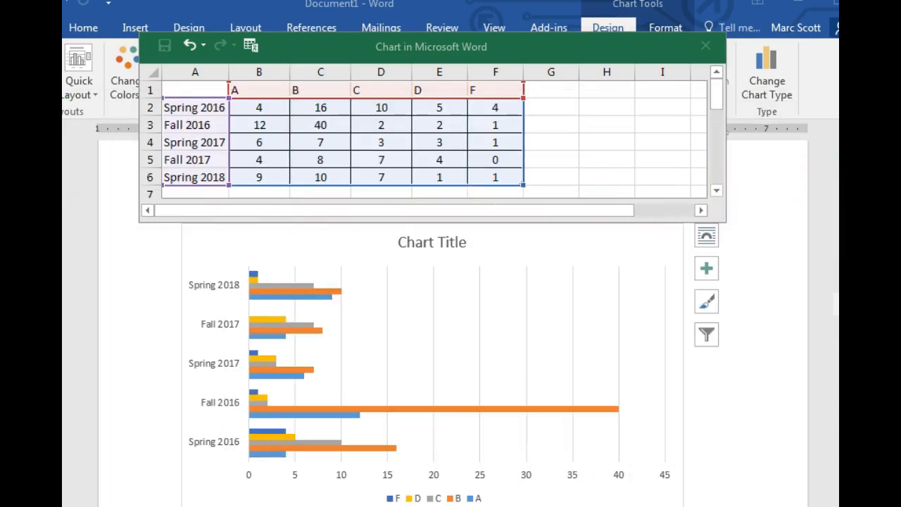
left_click(525, 287)
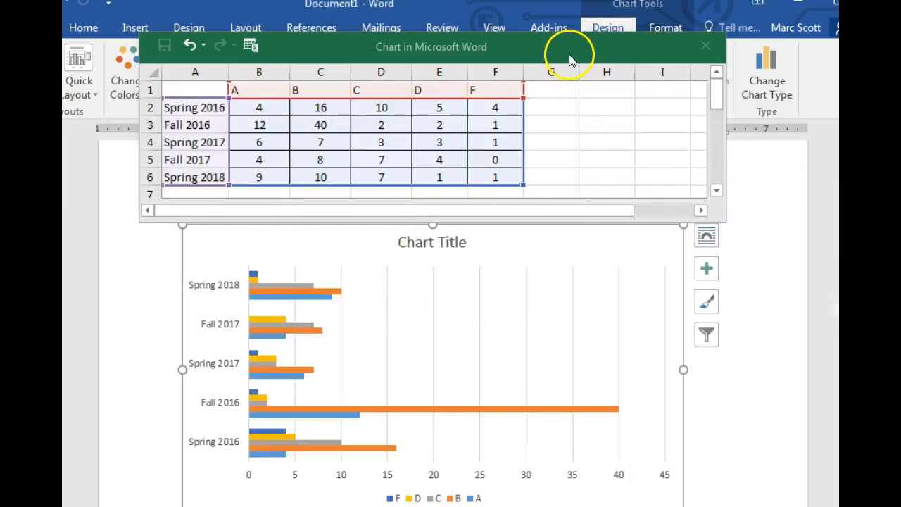
left_click(569, 180)
scroll(592, 183, "down", 2)
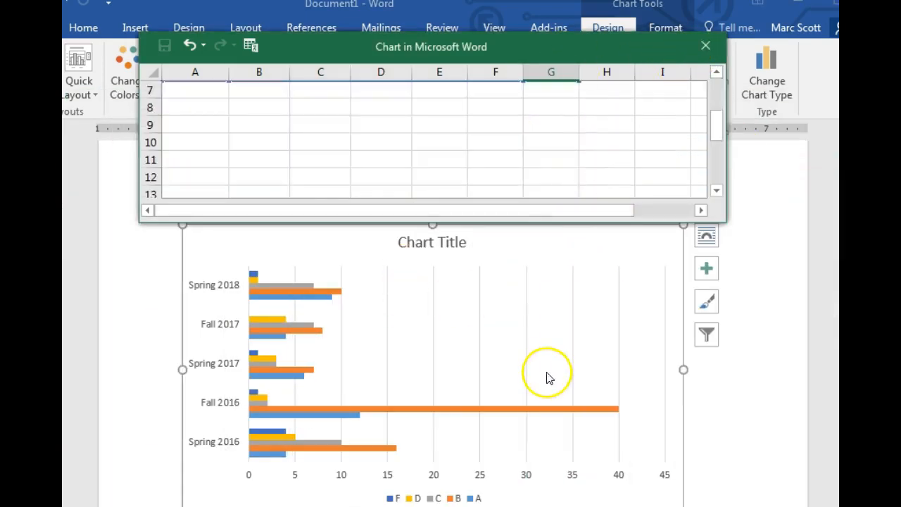
scroll(546, 386, "up", 2)
left_click(552, 405)
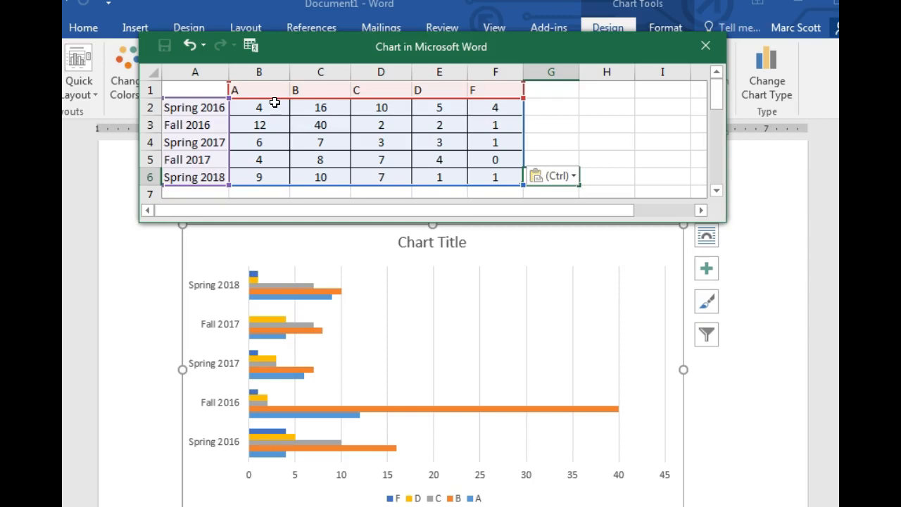
left_click(493, 414)
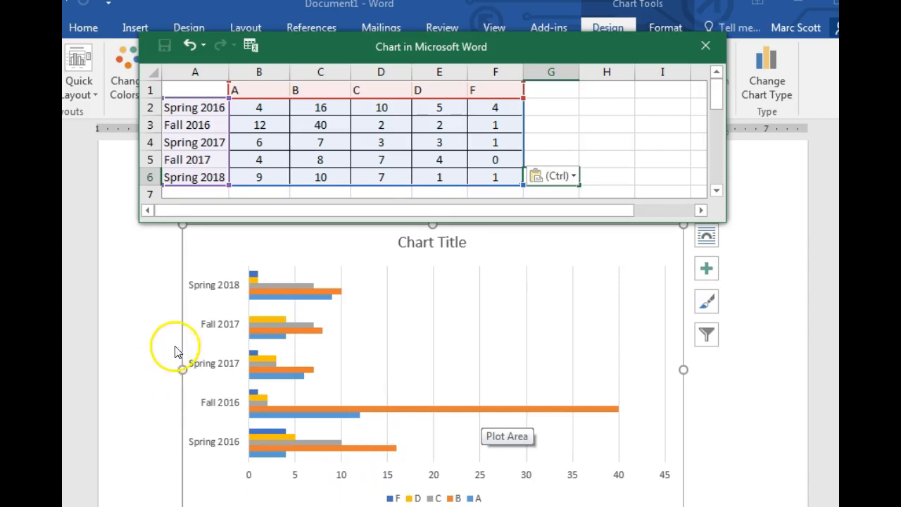
Replace the chart title with "Grade Distribution for", the instructor's name and "AY 2016-2018".
left_click(454, 244)
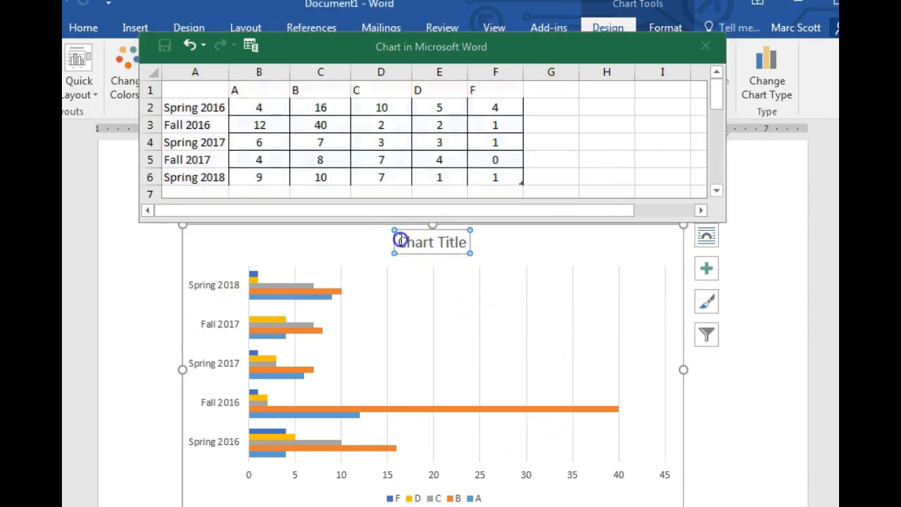
left_click_drag(399, 242, 454, 242)
type("Gr")
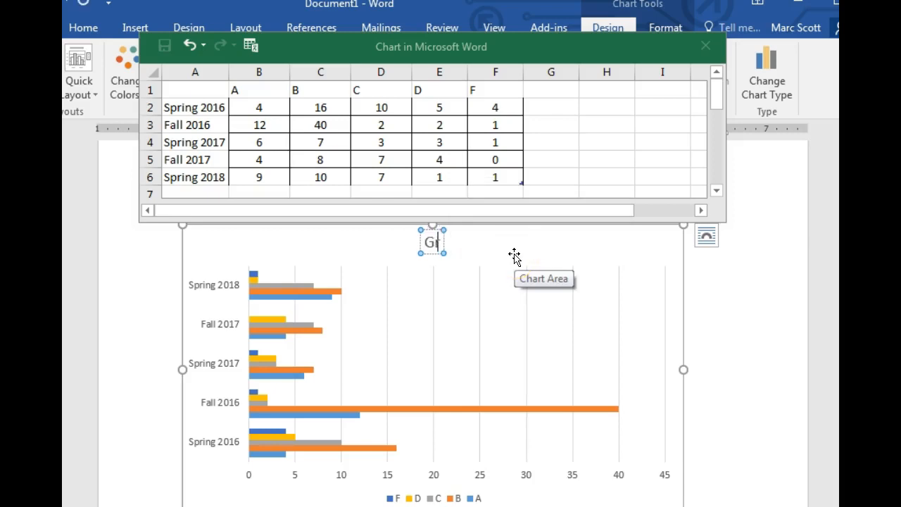
type("ade Distribution")
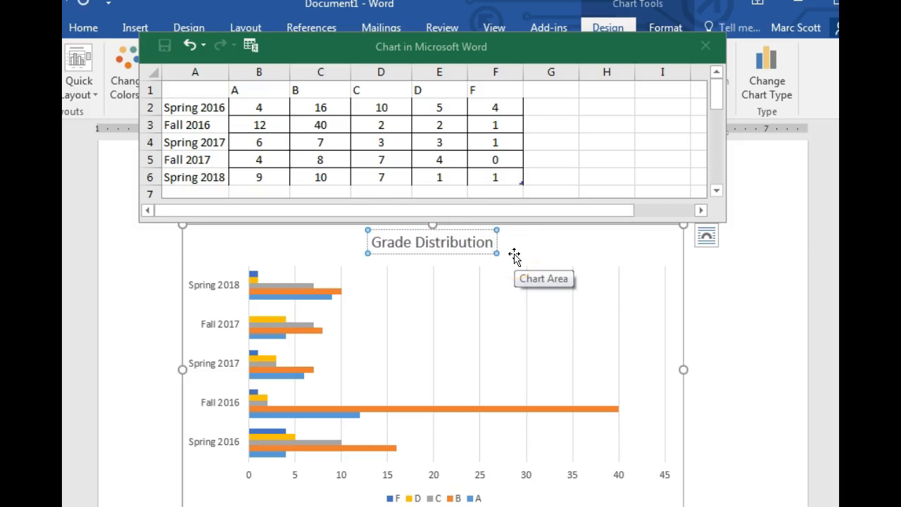
type(" for Dr. Scott A")
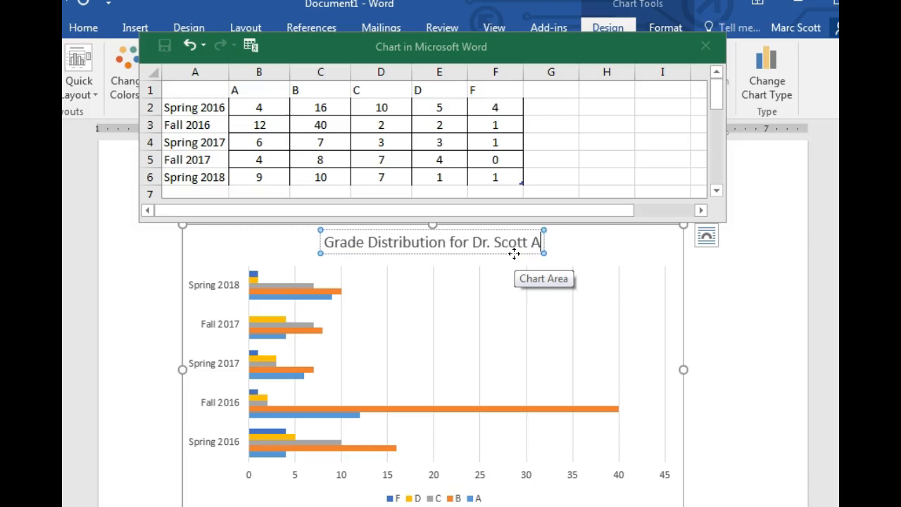
type("Y 20")
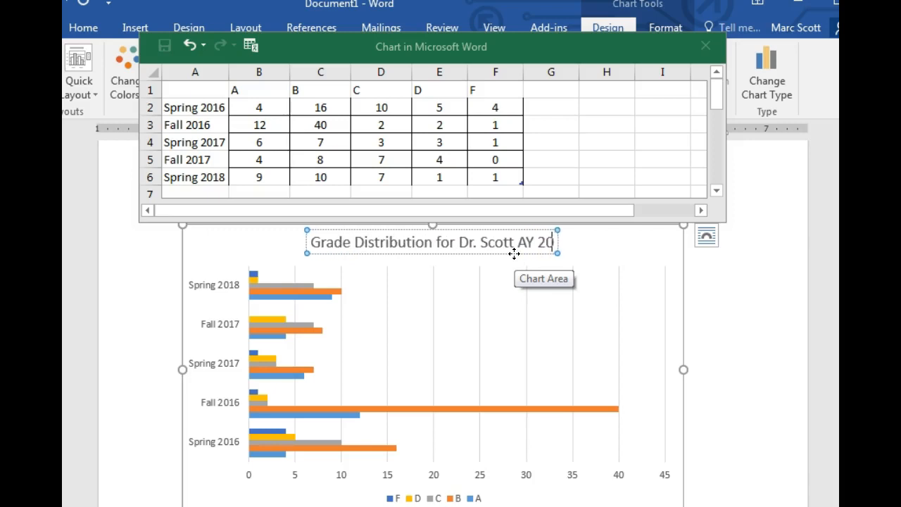
type("16-2018")
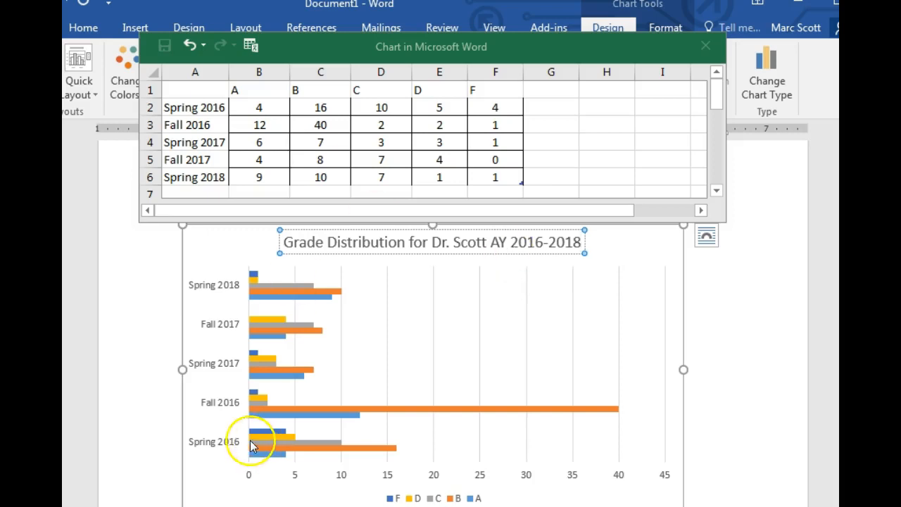
left_click(605, 344)
Add data labels to the orange series B bars in the grade distribution chart.
scroll(605, 343, "down", 1)
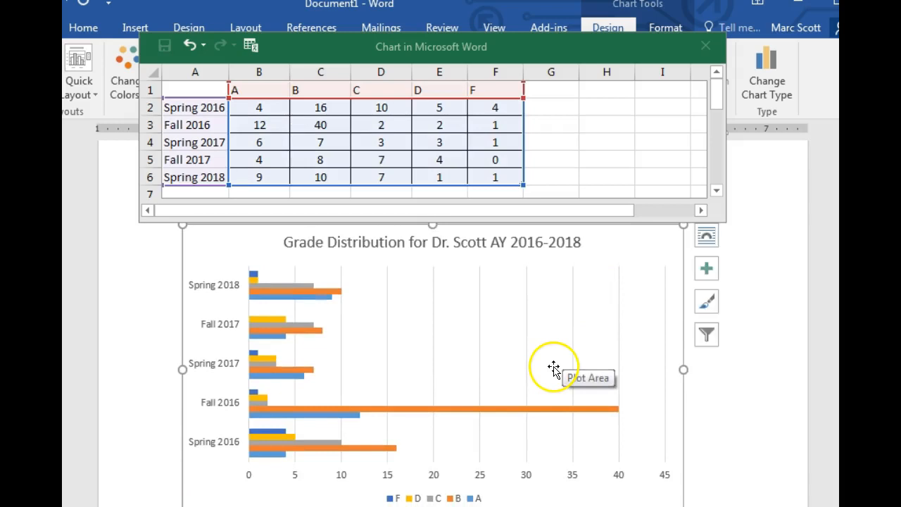
scroll(559, 368, "down", 1)
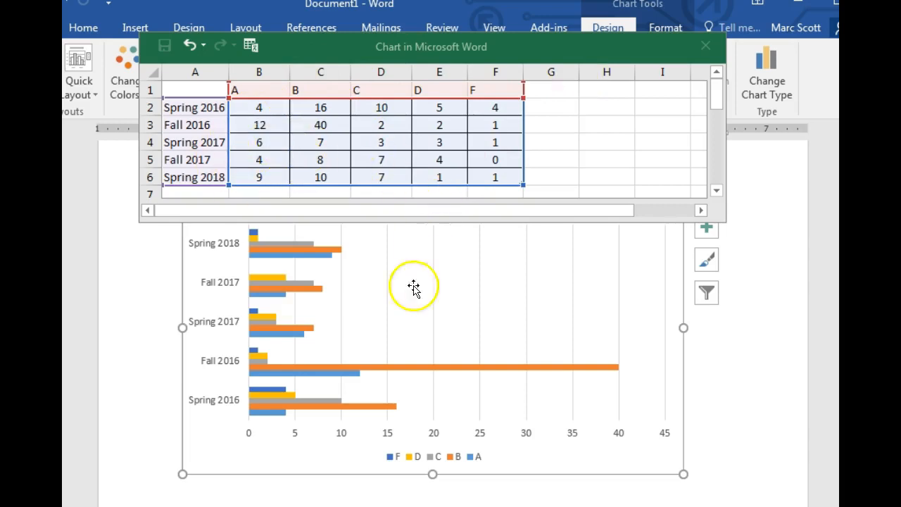
mouse_move(434, 373)
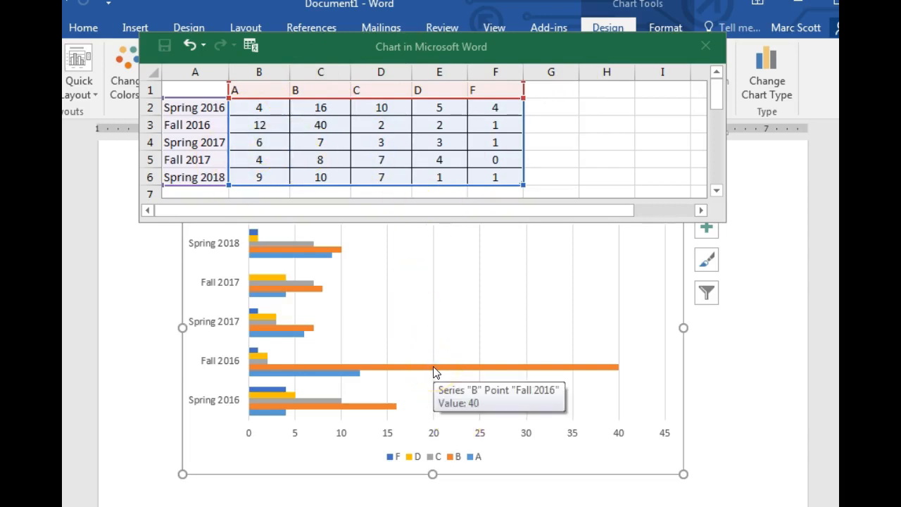
right_click(434, 367)
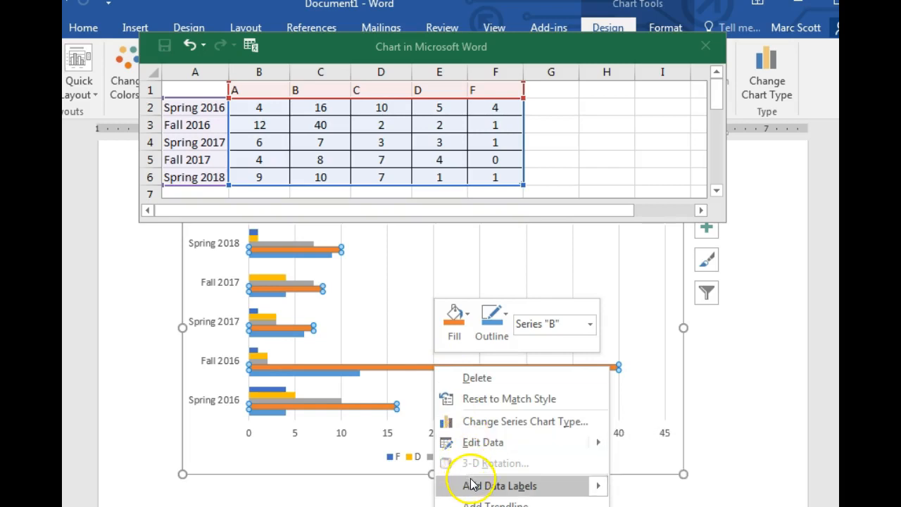
mouse_move(471, 486)
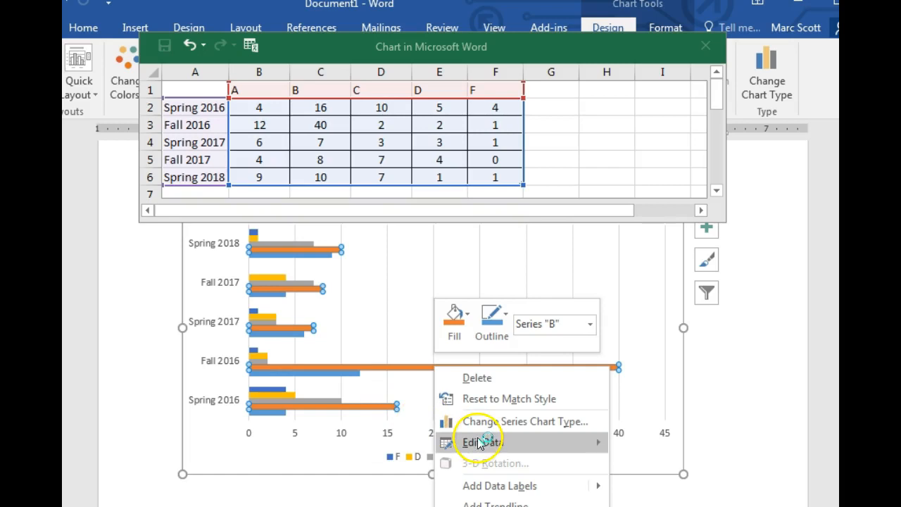
mouse_move(503, 491)
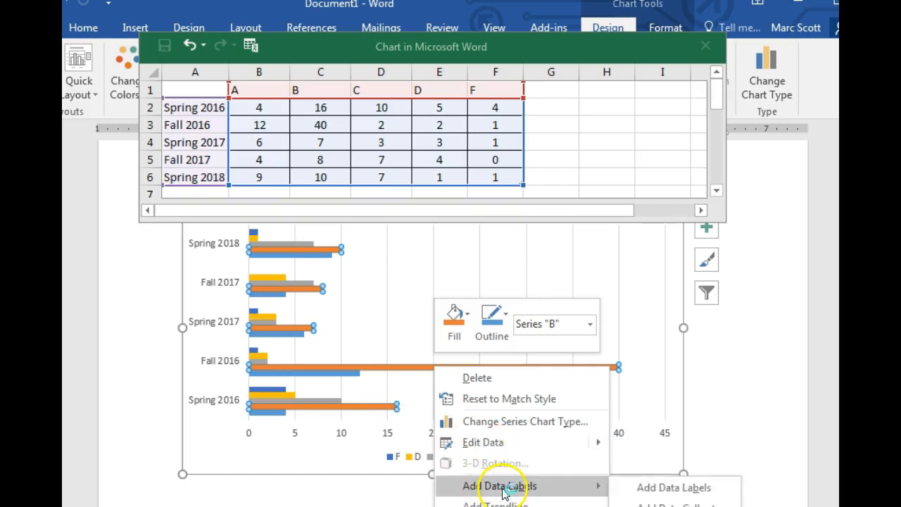
left_click(645, 488)
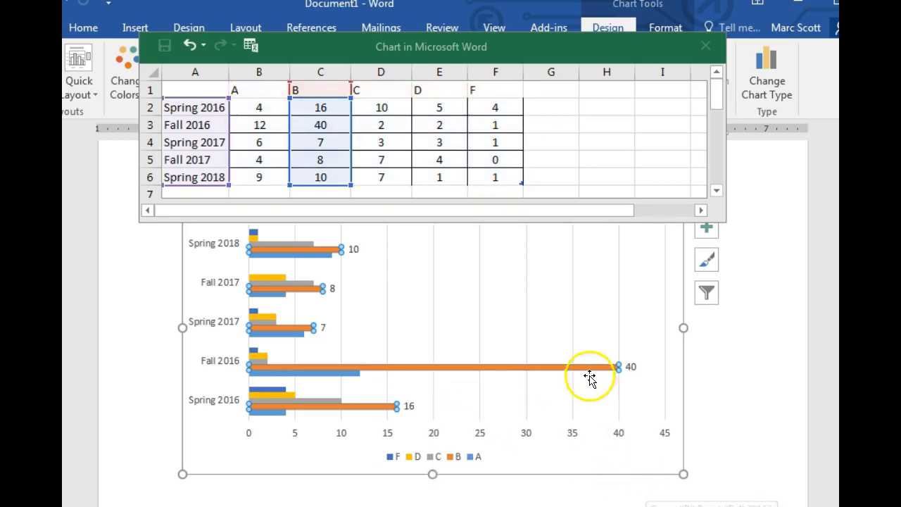
Add data labels to the dark blue series F bars in the chart.
left_click(345, 367)
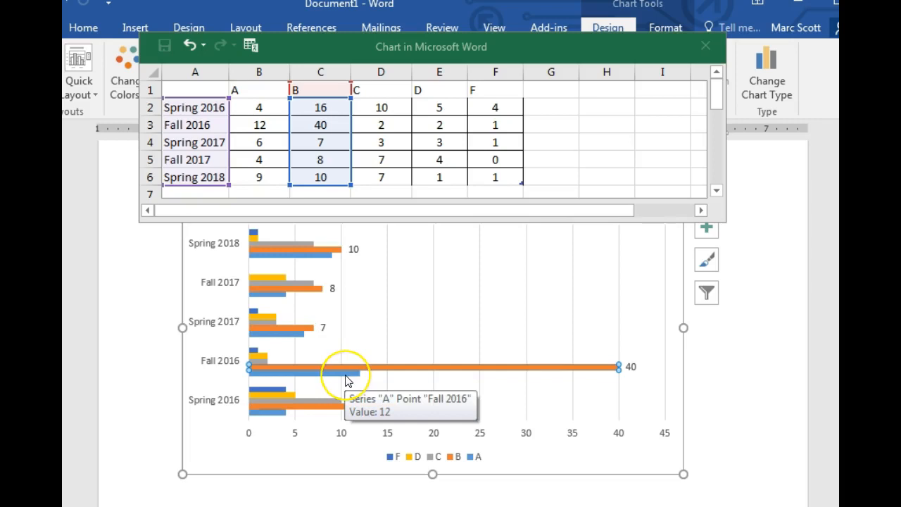
left_click(356, 381)
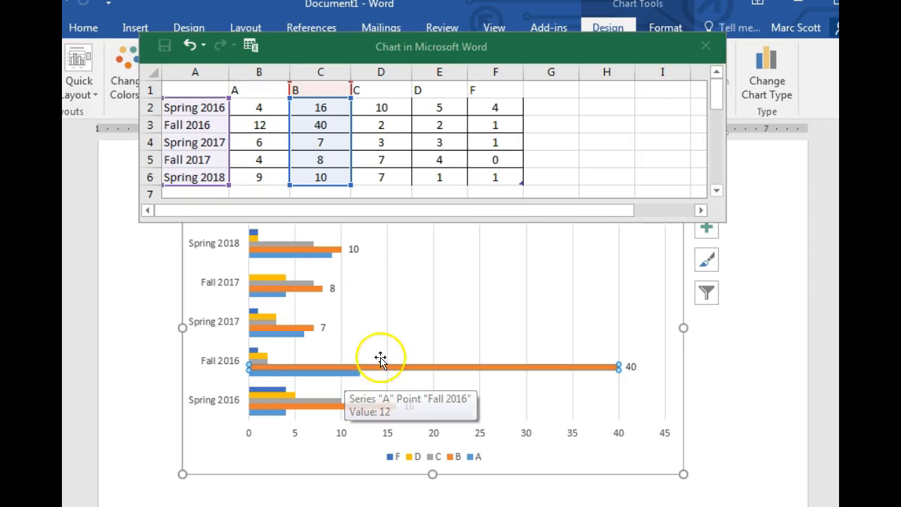
left_click(258, 355)
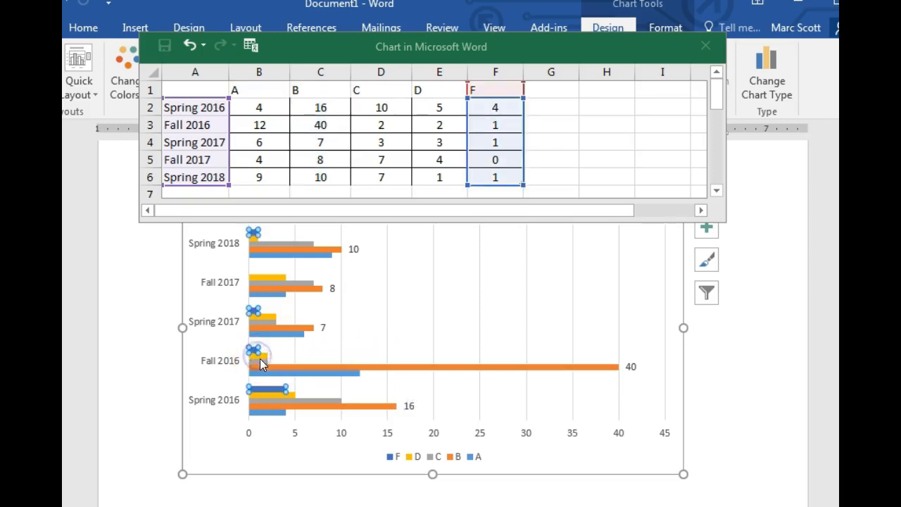
right_click(254, 357)
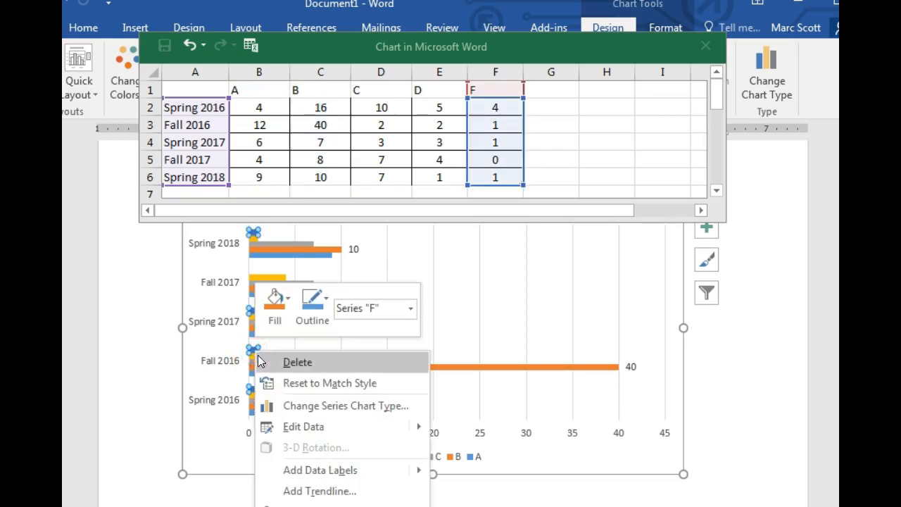
mouse_move(307, 472)
left_click(459, 470)
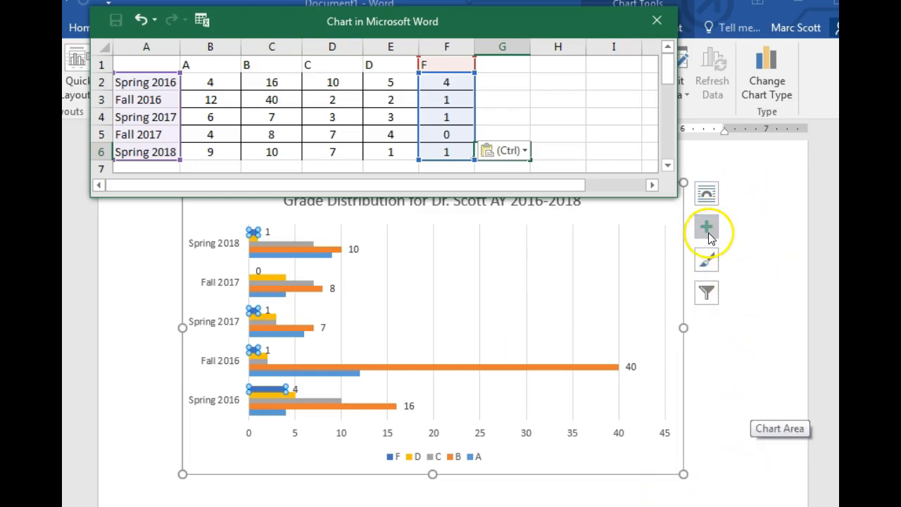
Add axis titles to both axes of the grade distribution chart.
left_click(707, 194)
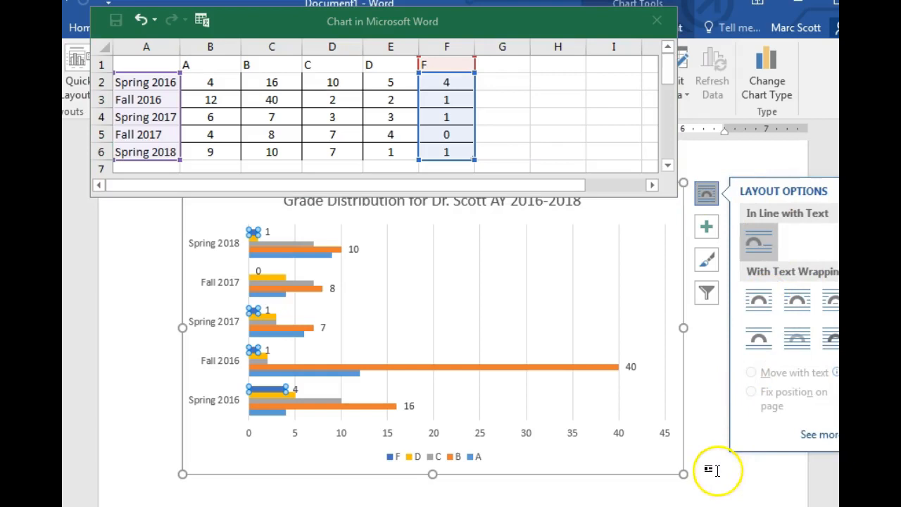
left_click(707, 229)
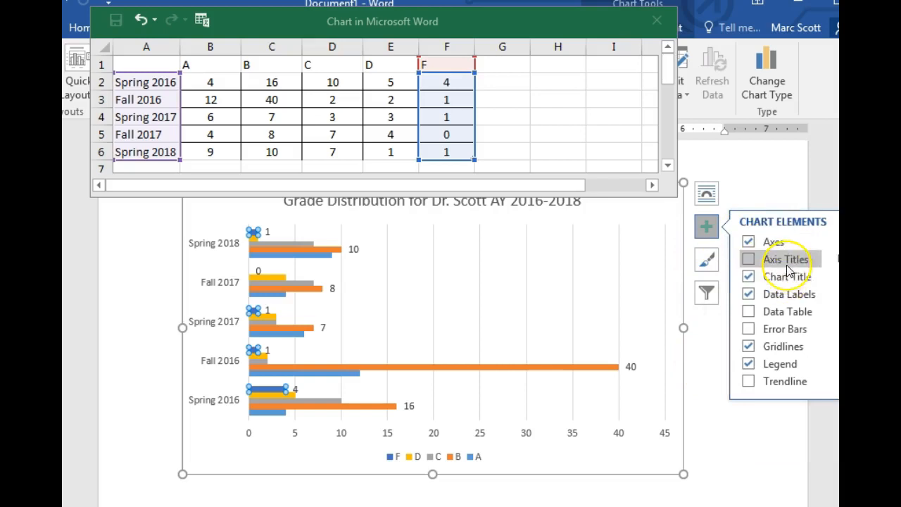
left_click(750, 260)
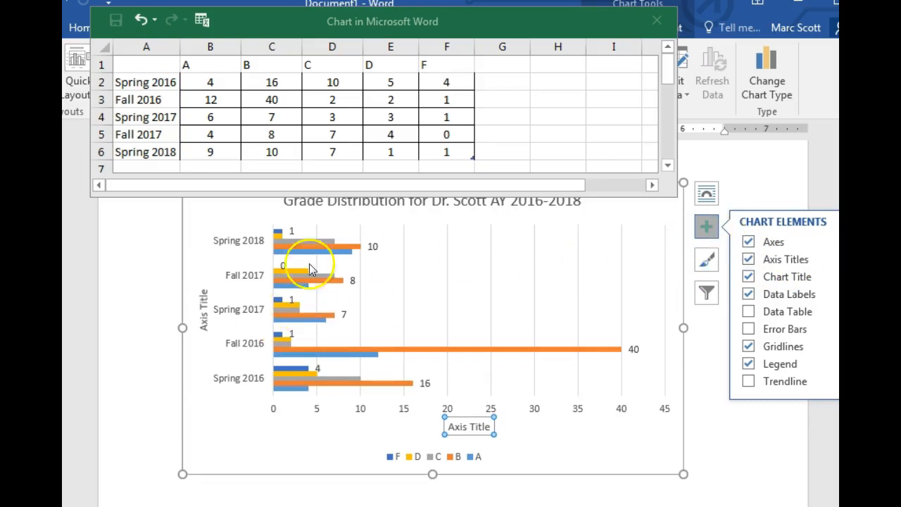
Replace the placeholder text of the vertical axis title with "Semester".
left_click(202, 309)
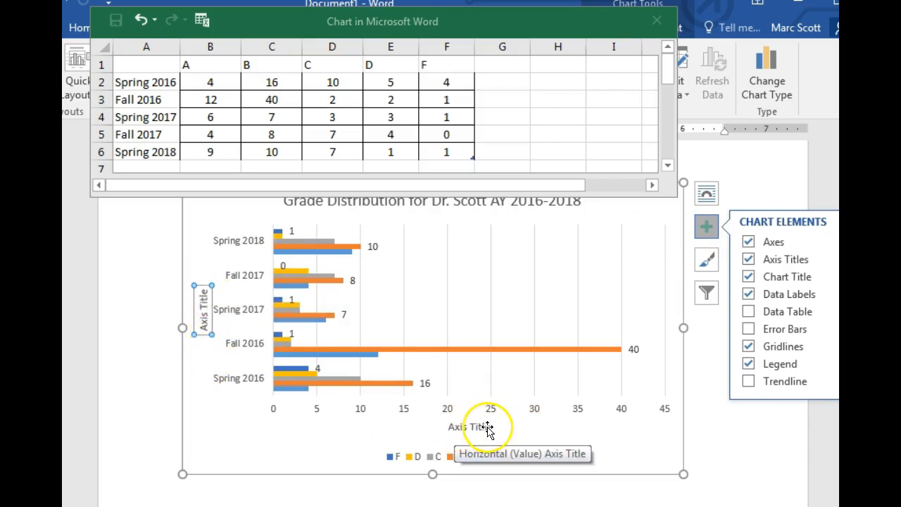
left_click(203, 307)
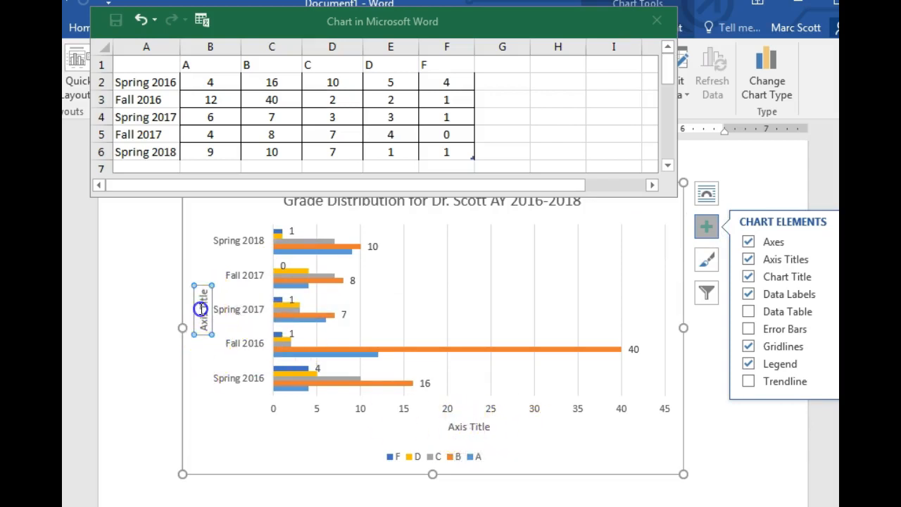
key("Delete")
key("Delete")
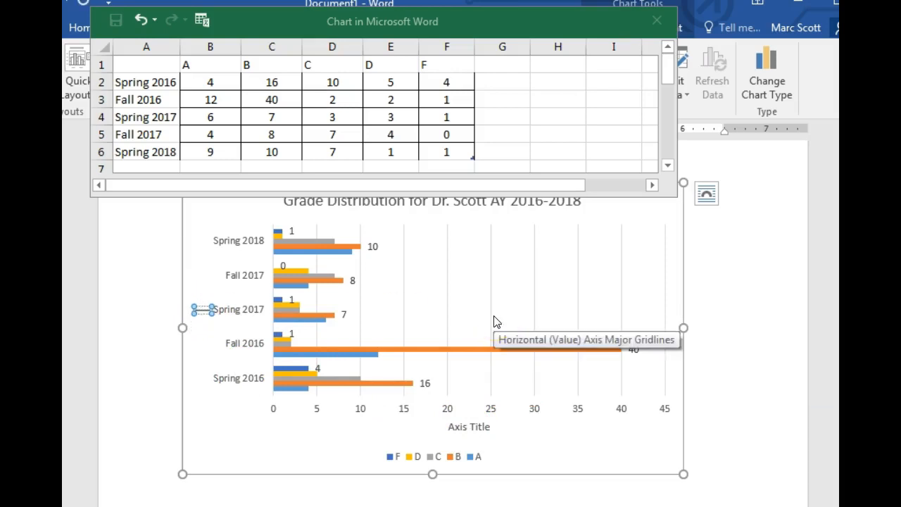
type("Semester")
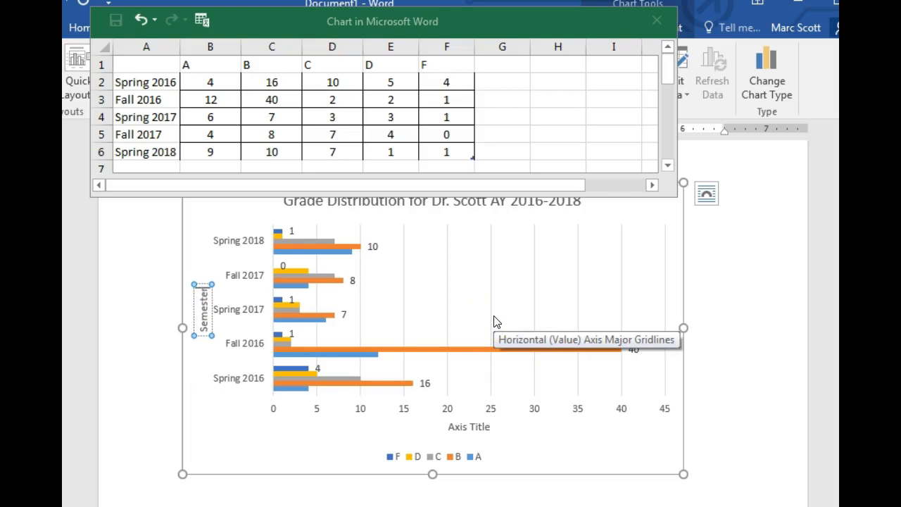
Replace the placeholder text of the horizontal axis title with "Number of Grades Distributed".
left_click(459, 427)
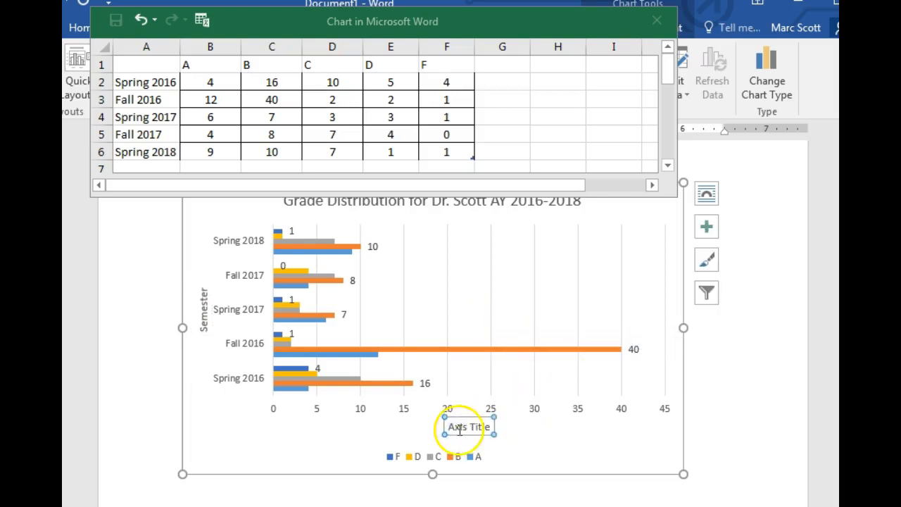
left_click(449, 426)
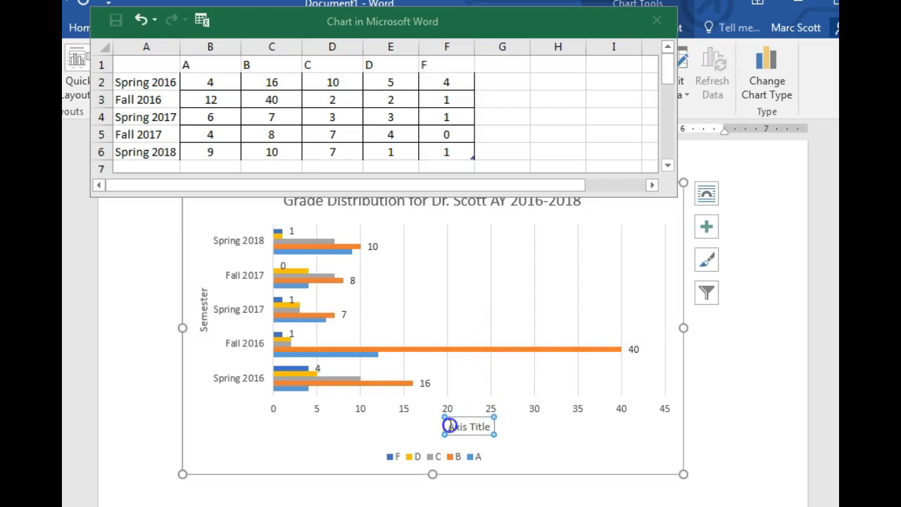
key("Delete")
key("Delete")
key("Delete")
key("Delete")
key("Delete")
key("Delete")
key("Delete")
key("Delete")
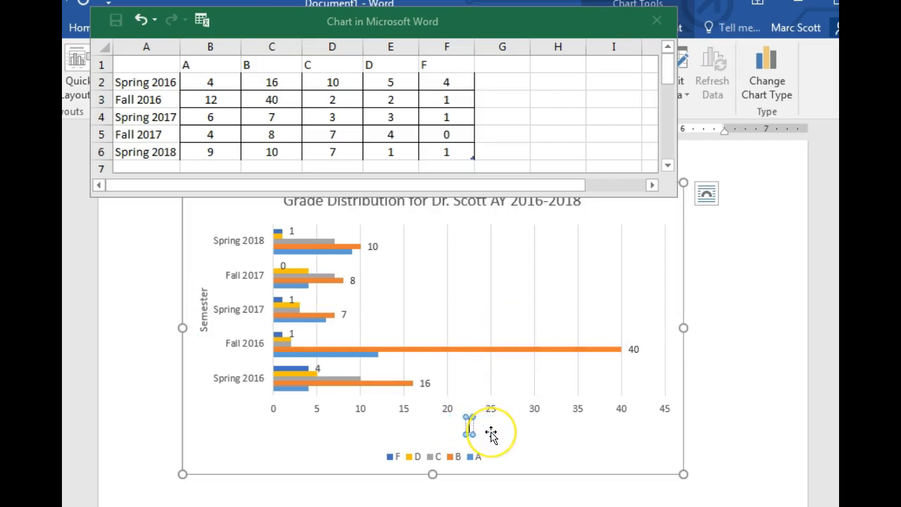
type("Number of G")
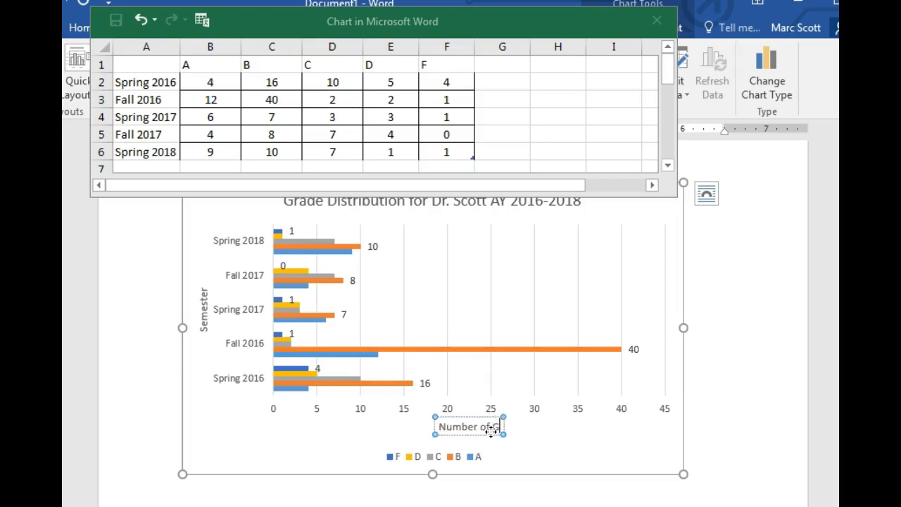
type("rades D")
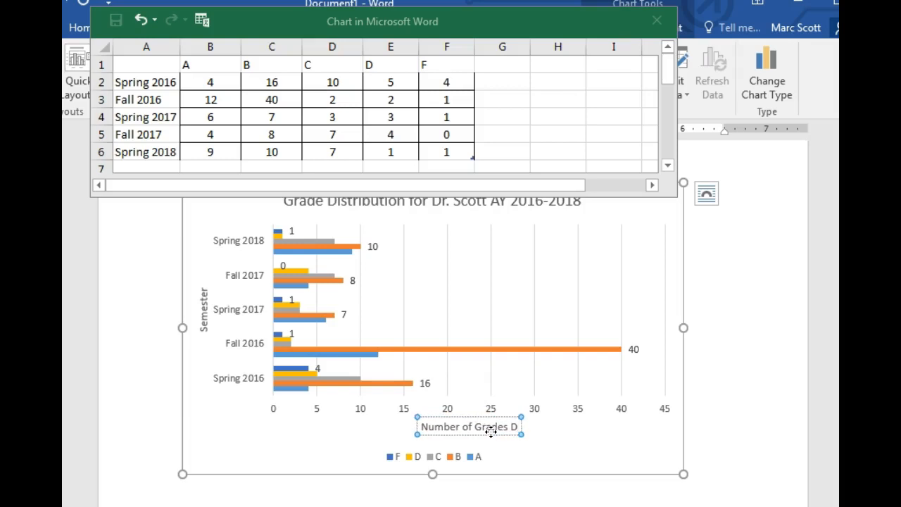
type("istributed")
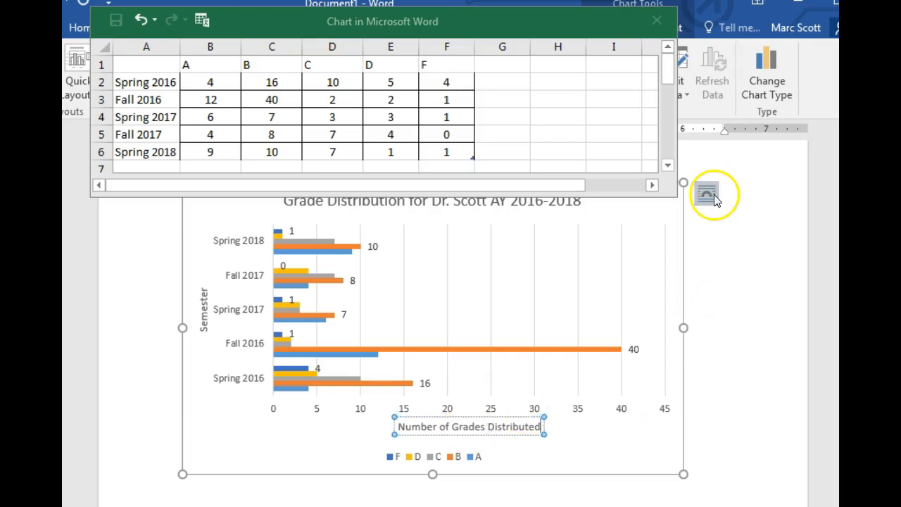
left_click(739, 275)
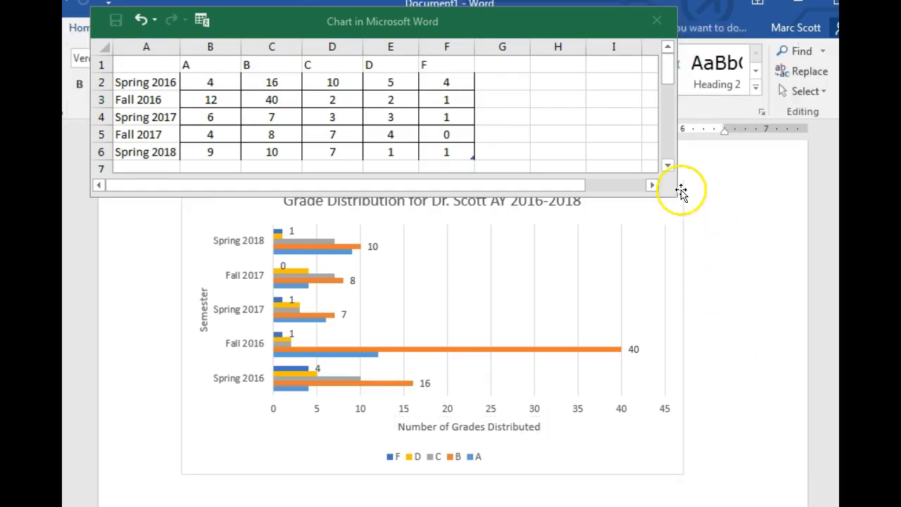
Add a trendline based on series B to the chart and check how it runs across the bars.
left_click(549, 401)
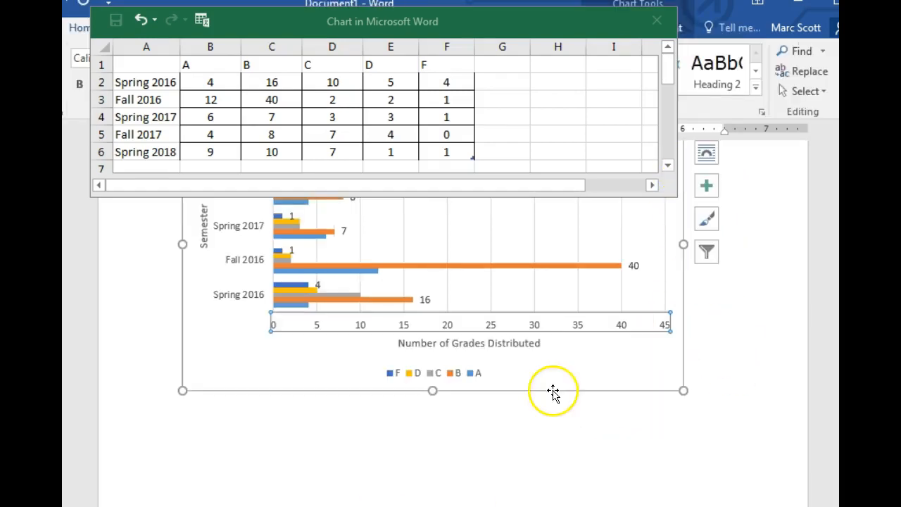
left_click(706, 185)
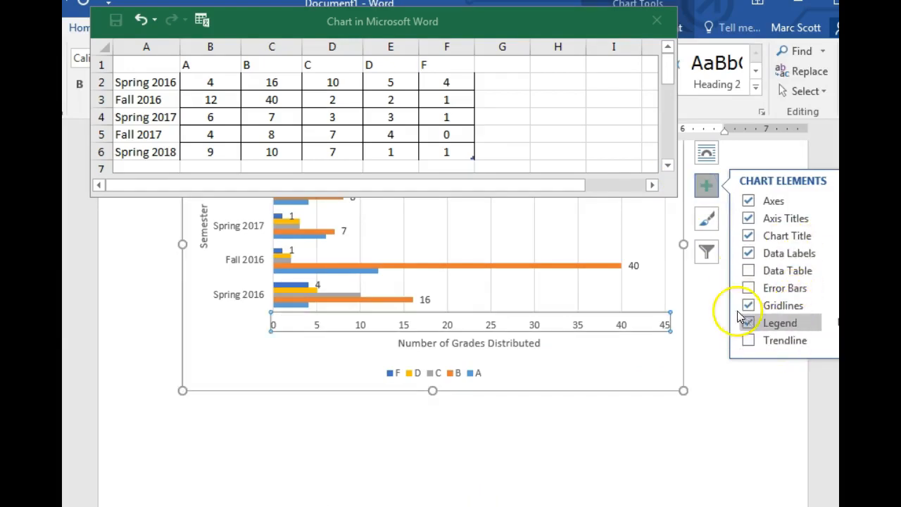
left_click(780, 339)
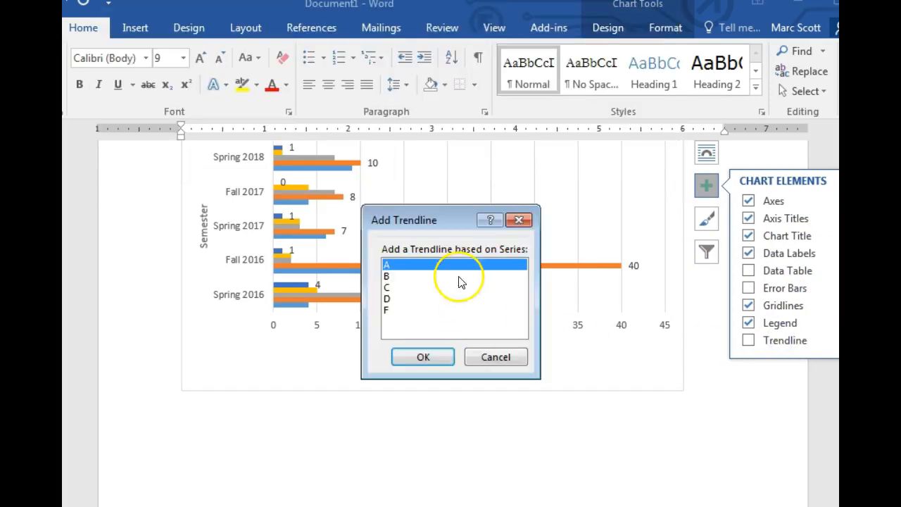
left_click(386, 276)
left_click(426, 359)
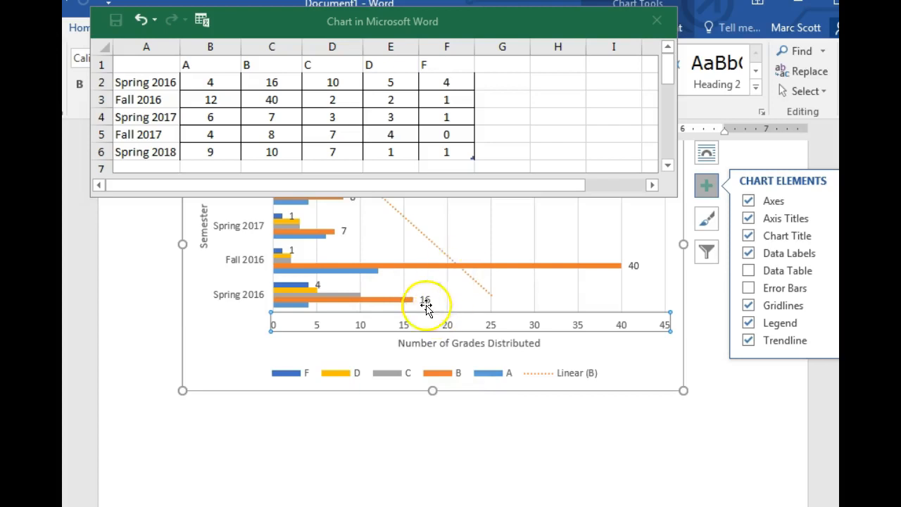
scroll(430, 259, "up", 2)
scroll(422, 265, "down", 1)
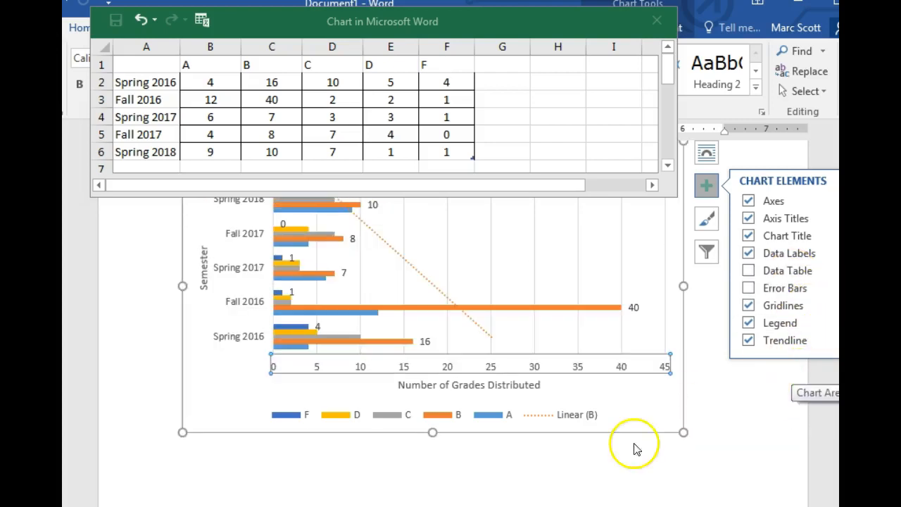
Review the chart's style and color options and toggle series F in the chart's value filters.
left_click(707, 232)
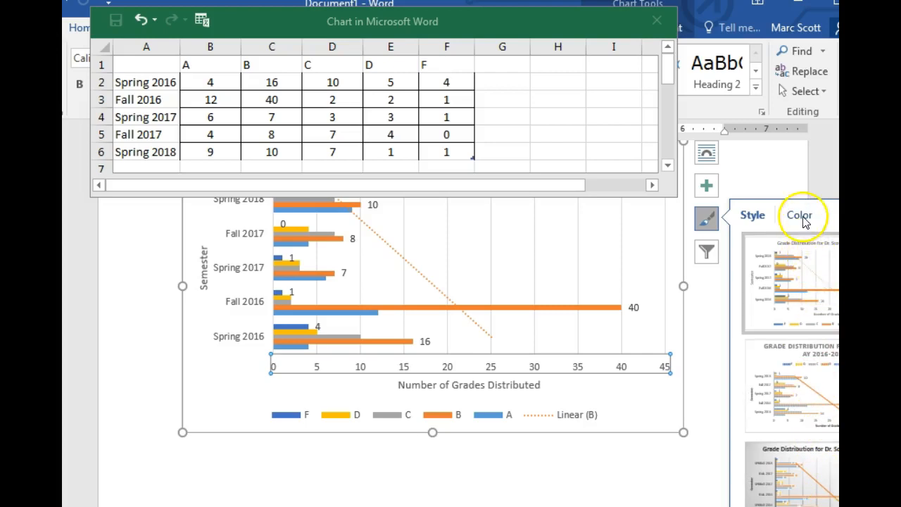
left_click(803, 218)
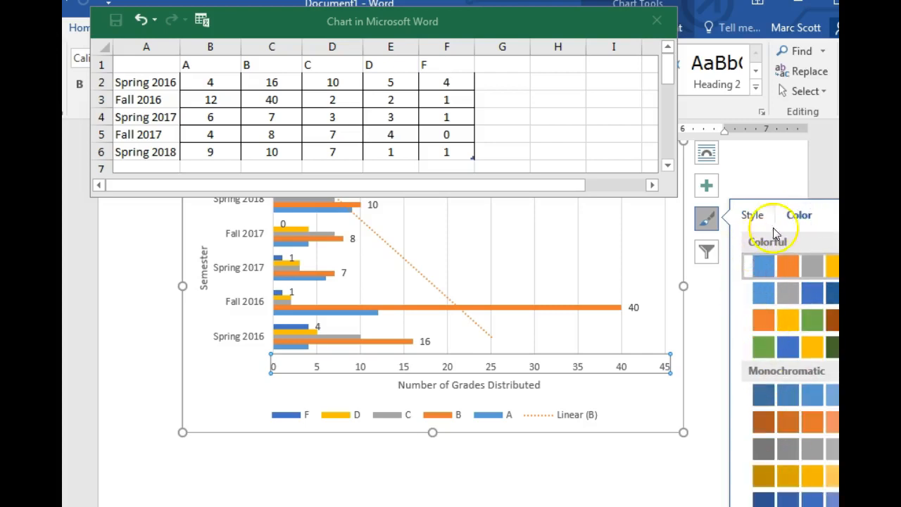
left_click(706, 253)
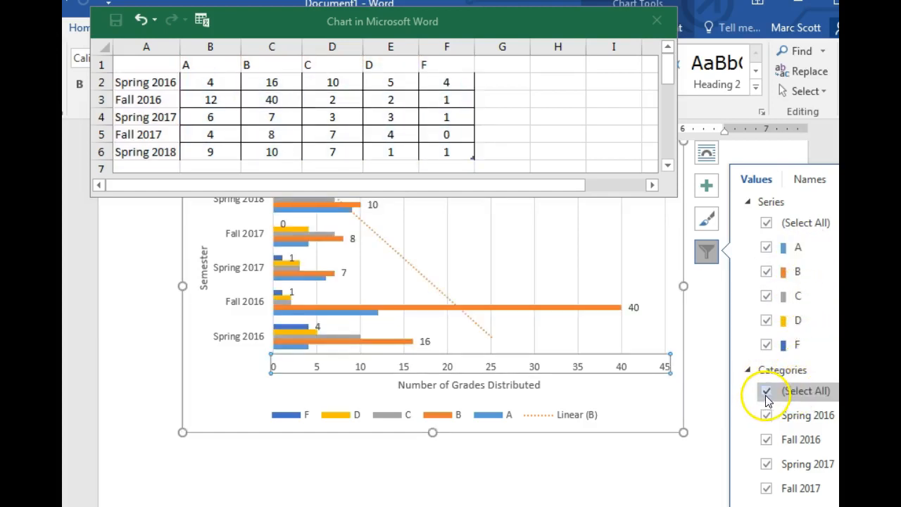
left_click(765, 346)
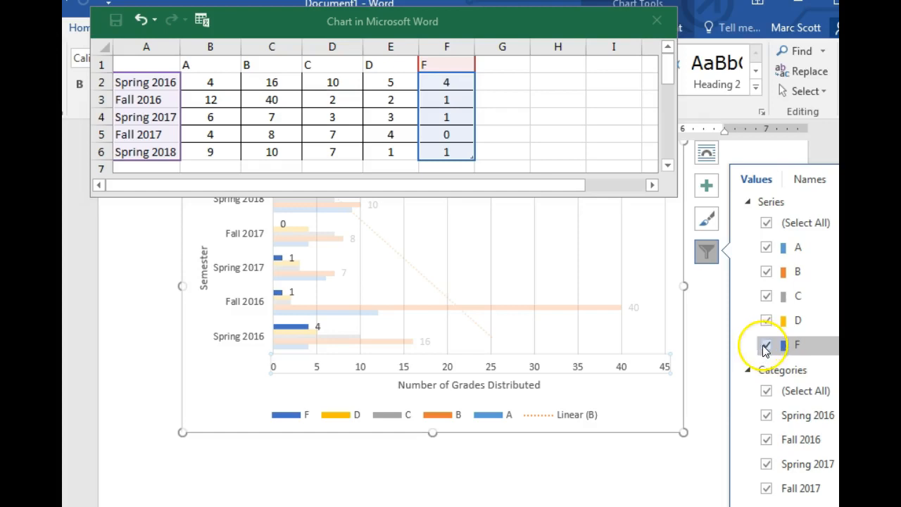